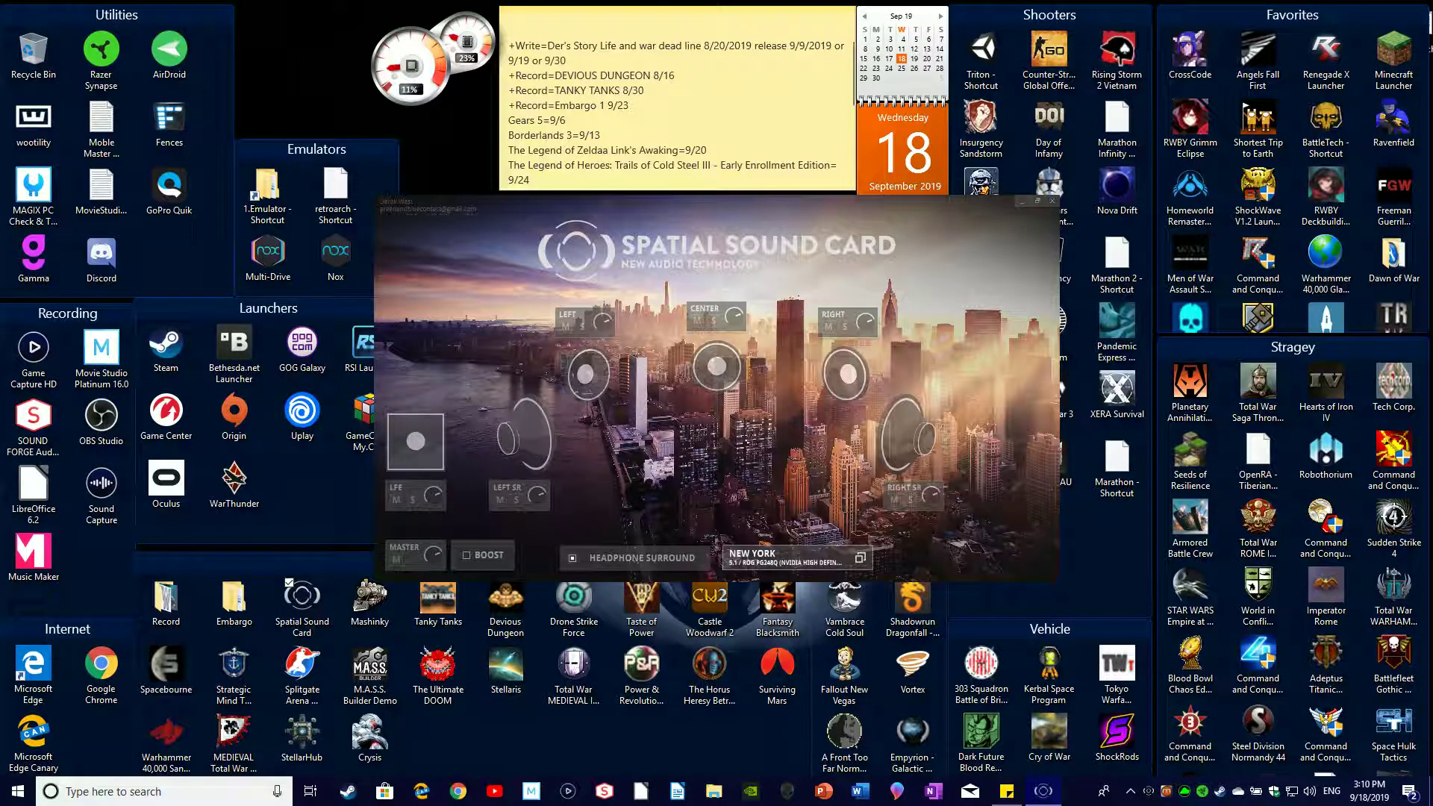
Choose the 7.1 surround speaker format in the New York settings and accept the driver reconfiguration.
left_click(784, 558)
left_click(557, 314)
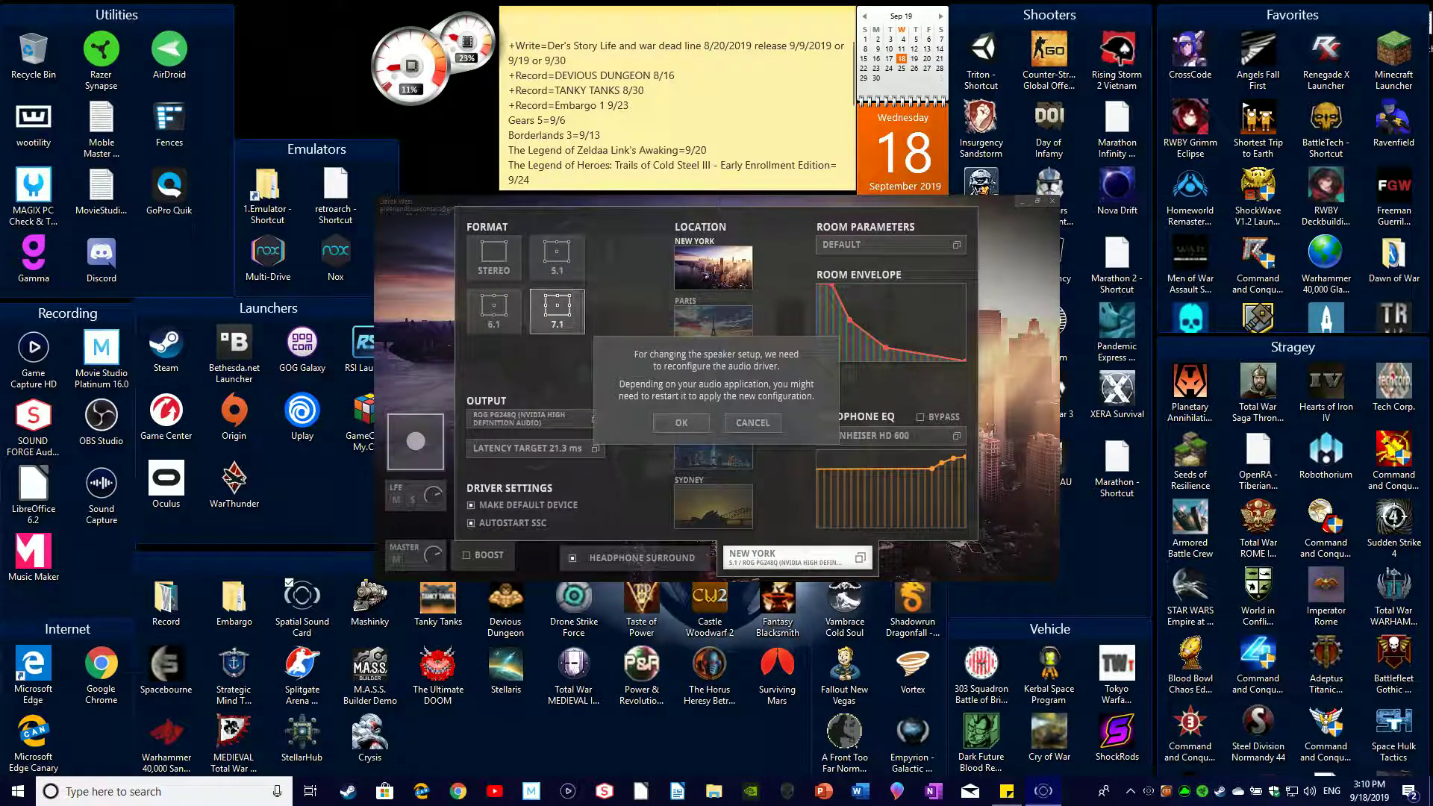
left_click(682, 422)
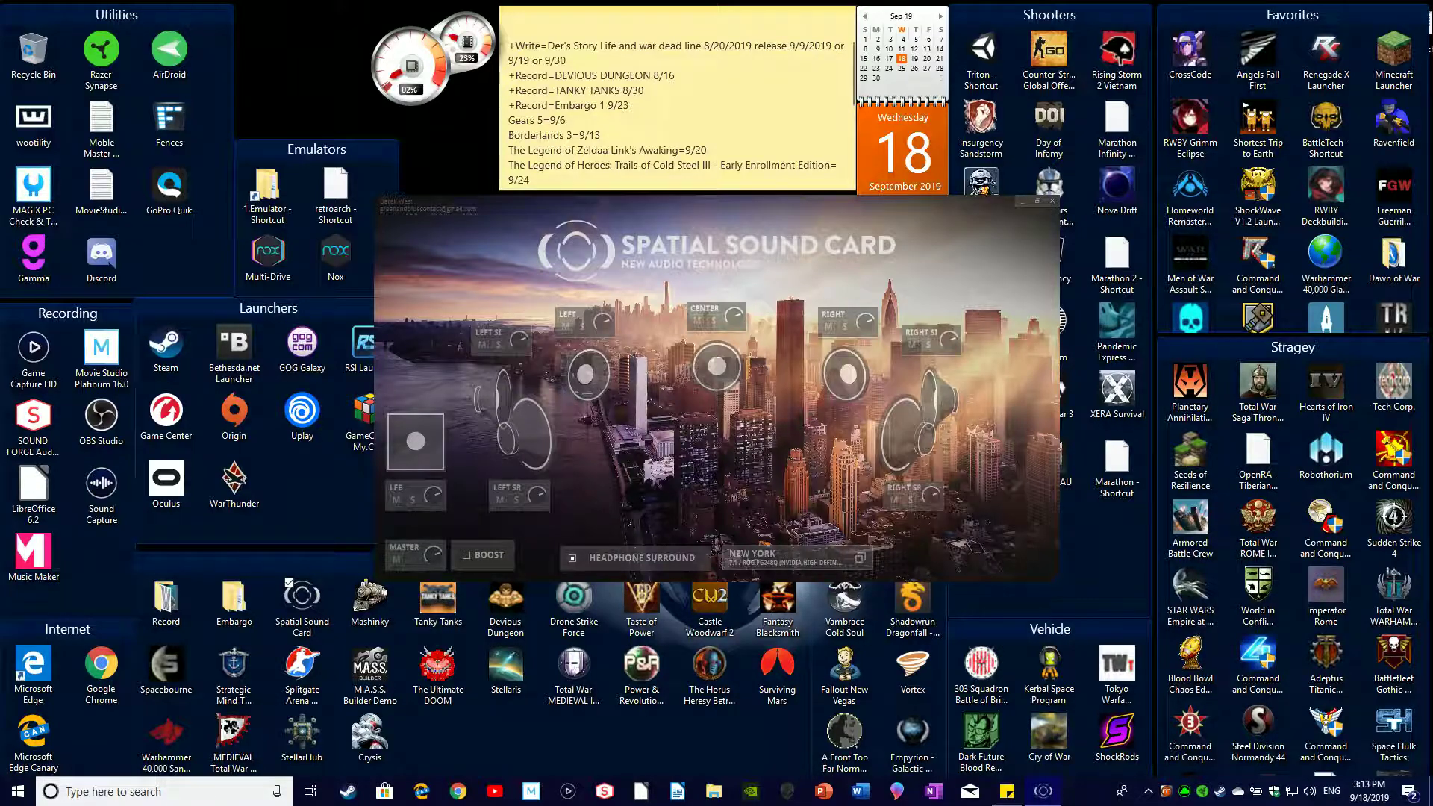
Show the New York settings panel with its output device list expanded.
mouse_move(1328, 61)
left_click(784, 557)
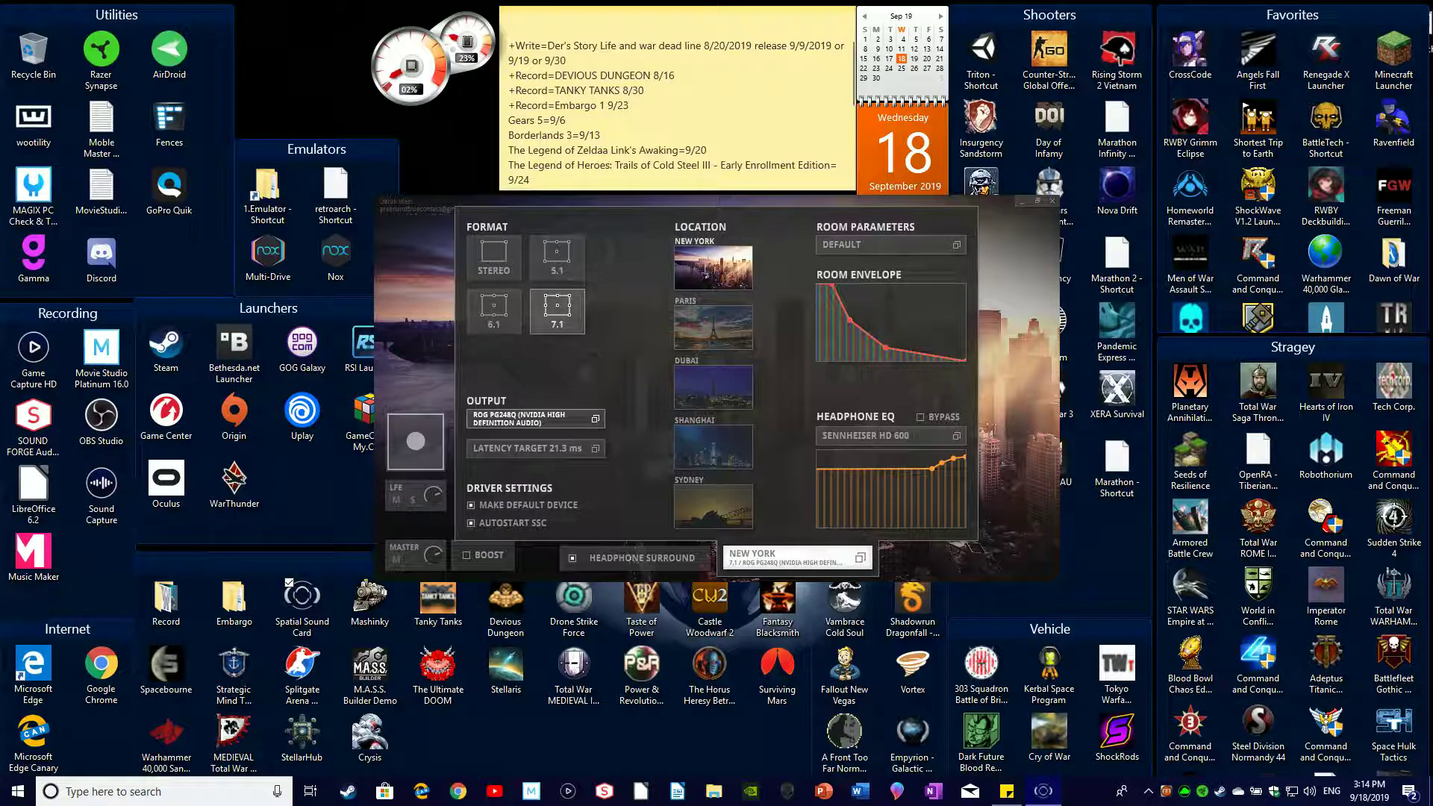
left_click(532, 419)
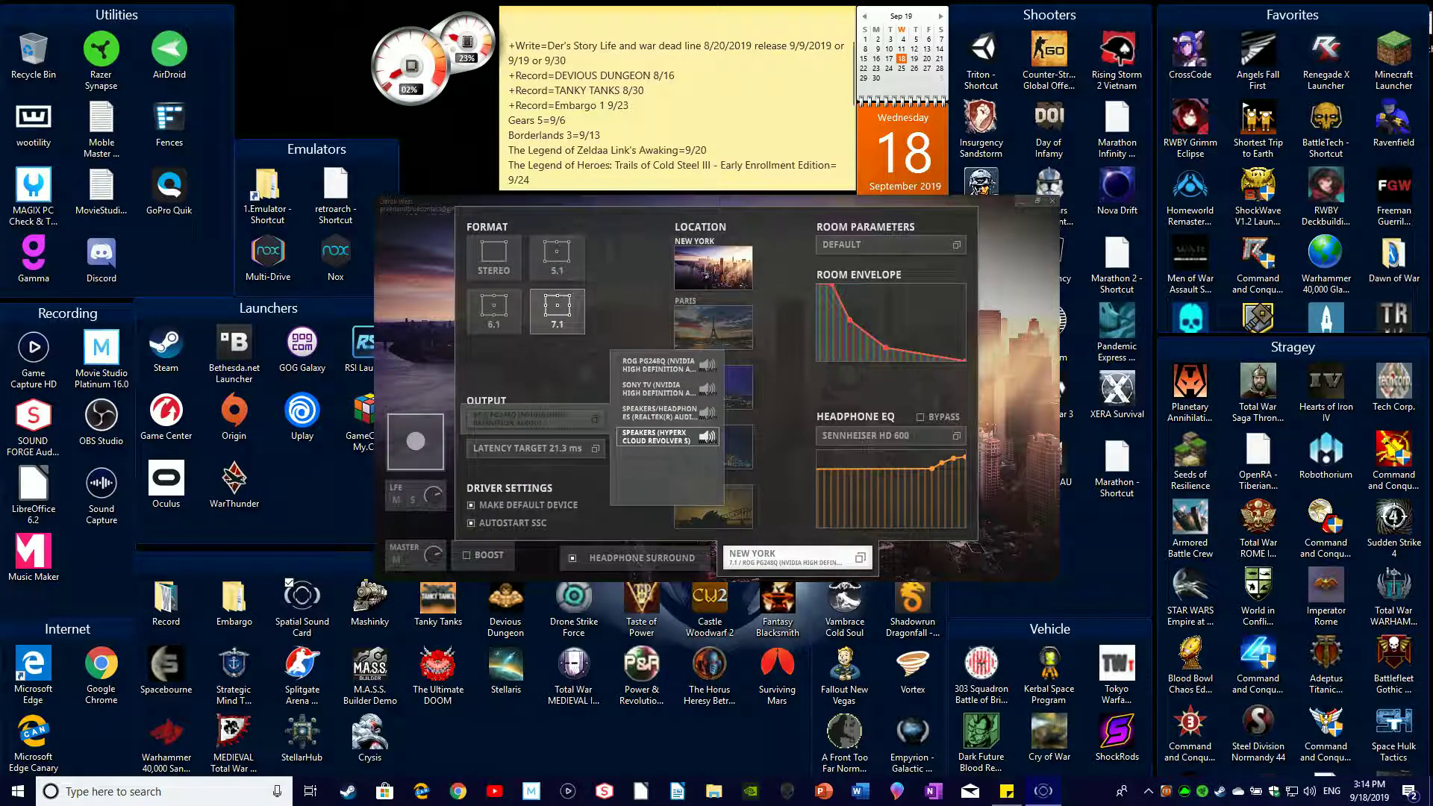
Output audio to SPEAKERS (HYPERX CLOUD REVOLVER S) and set the latency target to 5.3 ms.
left_click(666, 436)
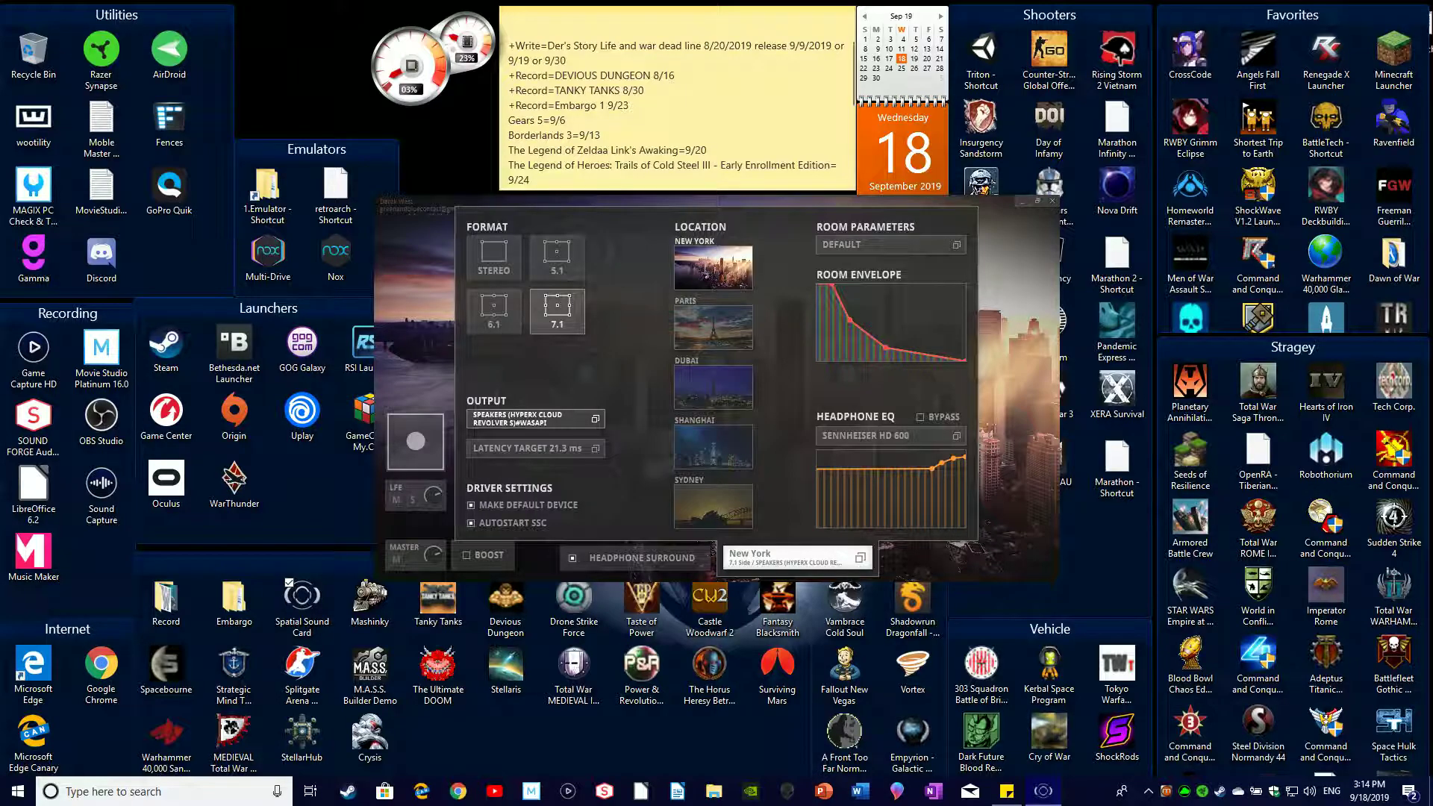
left_click(532, 449)
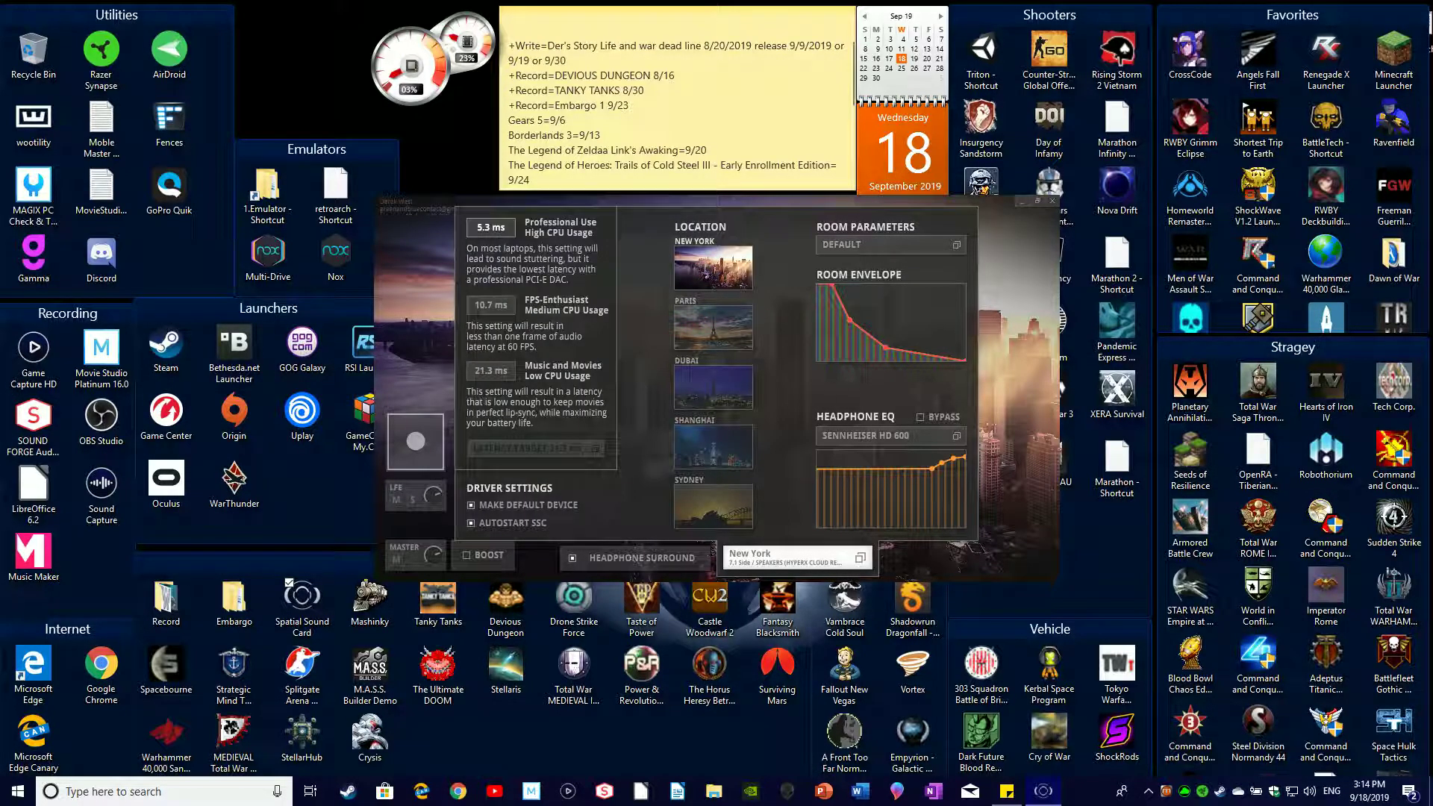
left_click(490, 226)
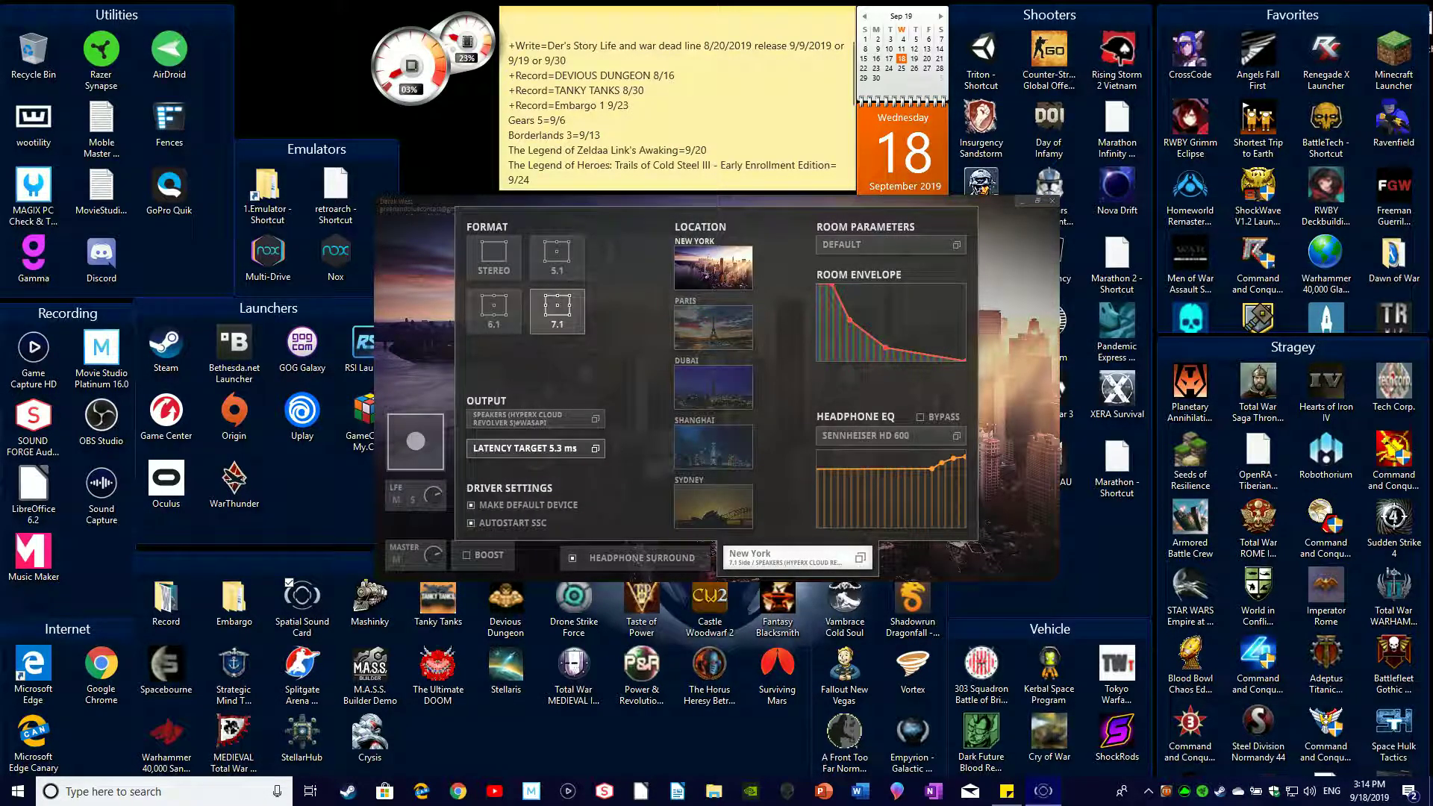
left_click(532, 448)
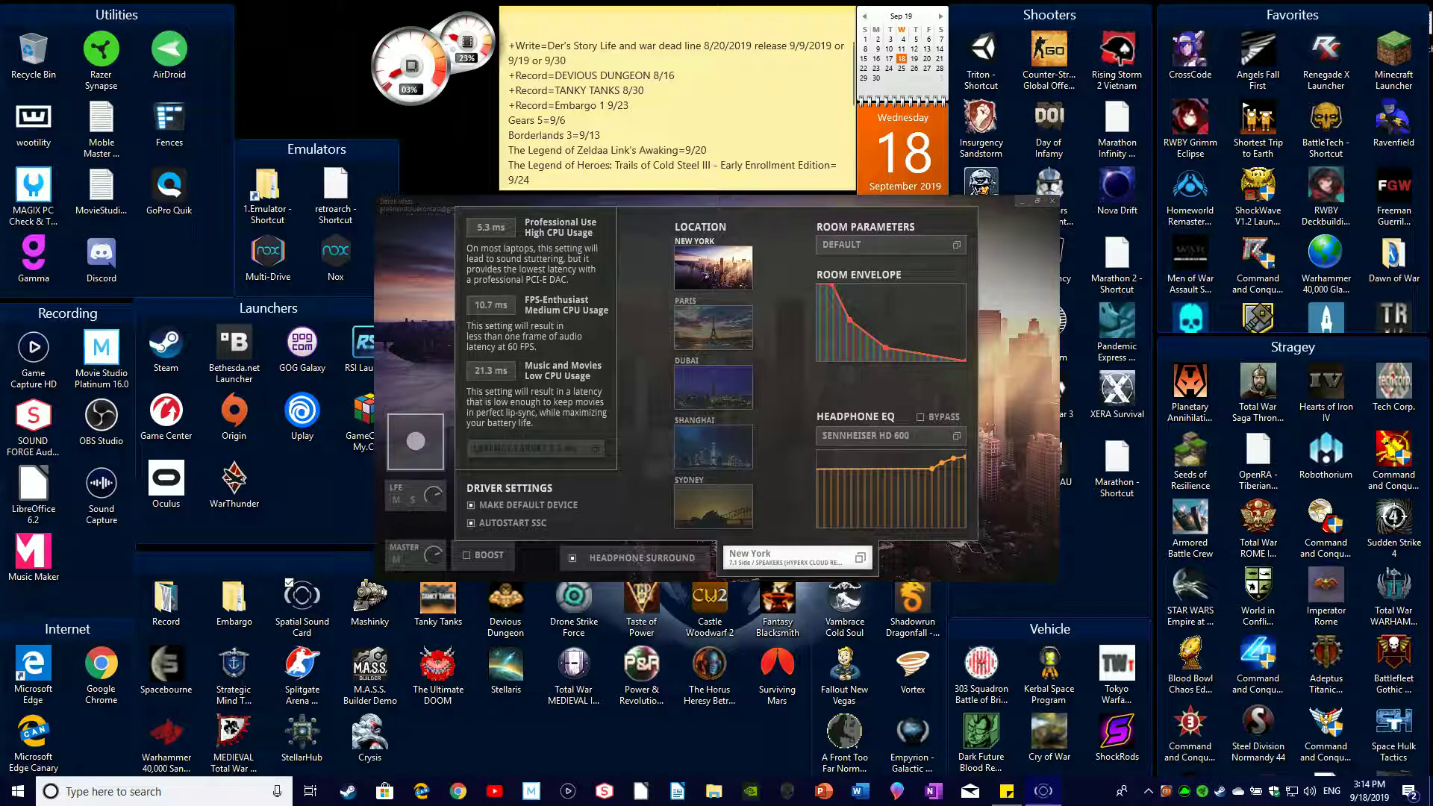
left_click(535, 448)
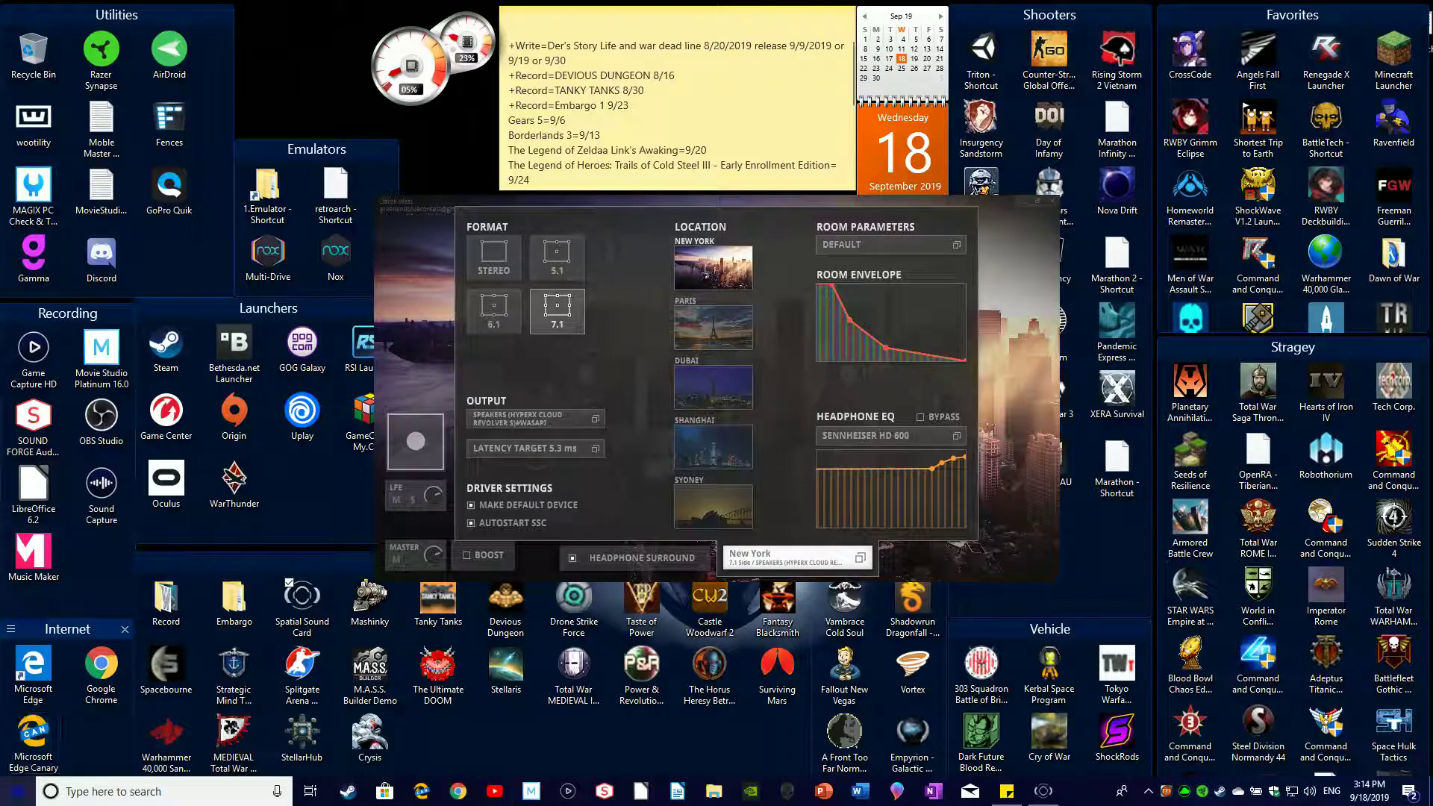
key("super")
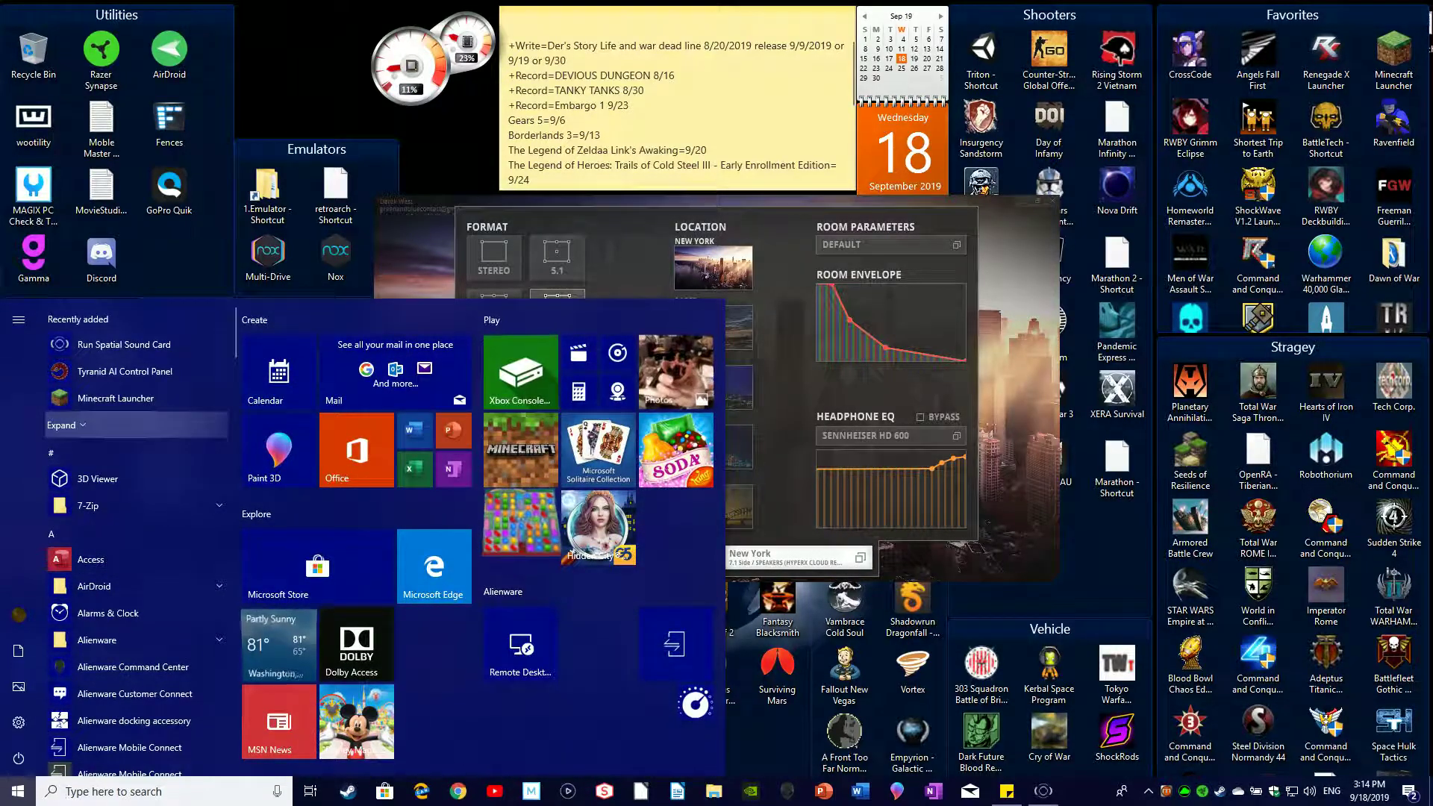
scroll(135, 425, "down", 3)
scroll(135, 425, "down", 3)
scroll(136, 424, "down", 3)
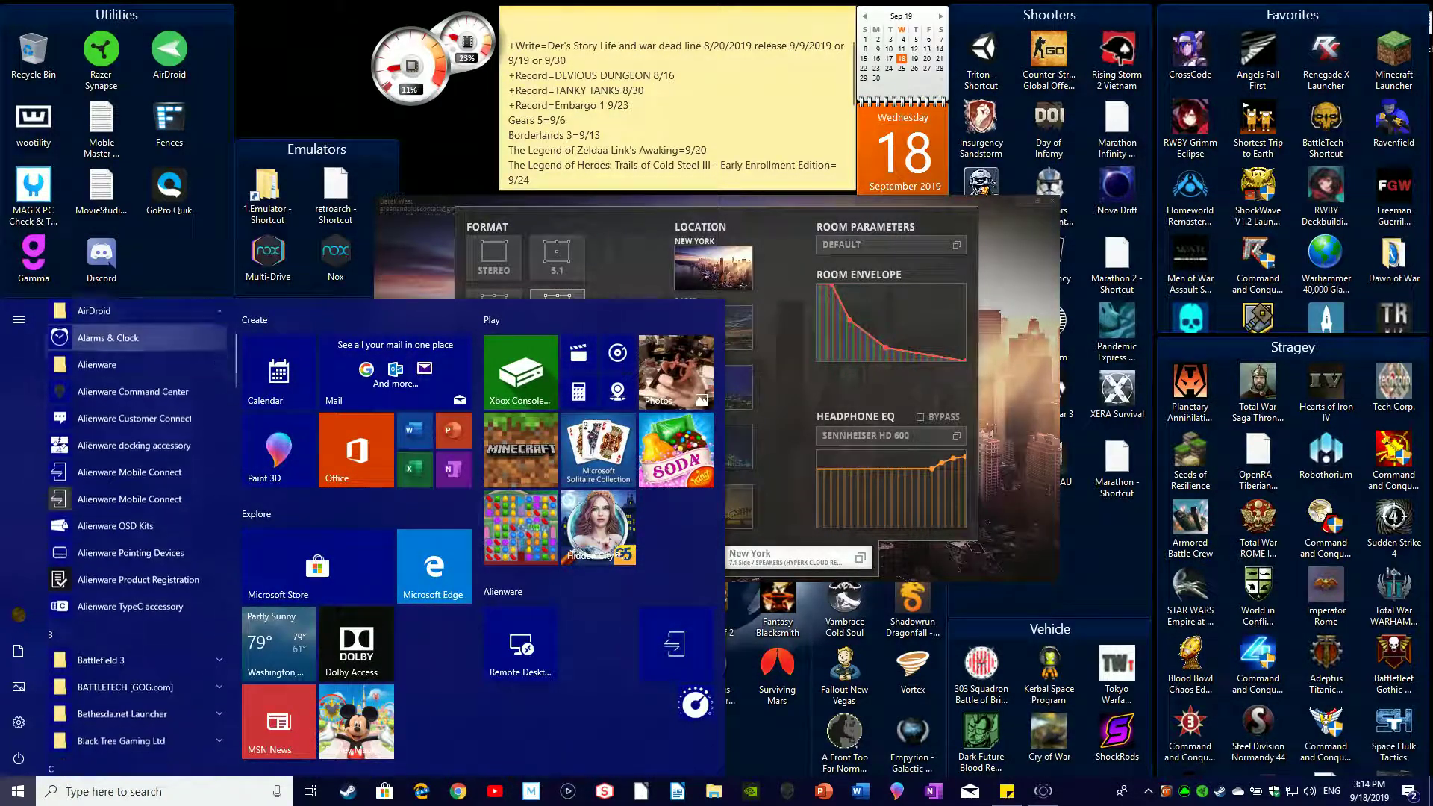
scroll(134, 414, "down", 3)
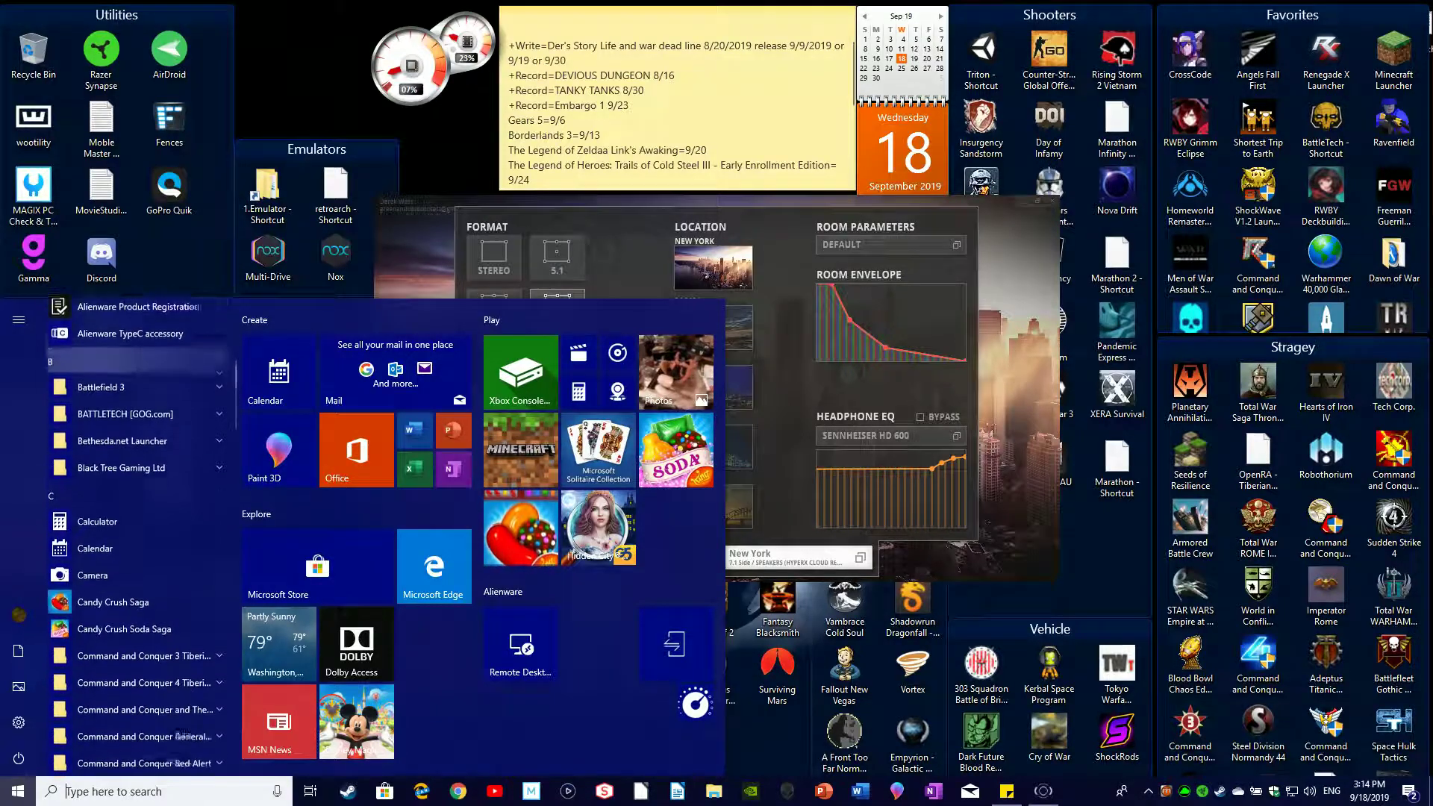
scroll(135, 415, "down", 3)
scroll(135, 418, "down", 3)
scroll(134, 420, "down", 3)
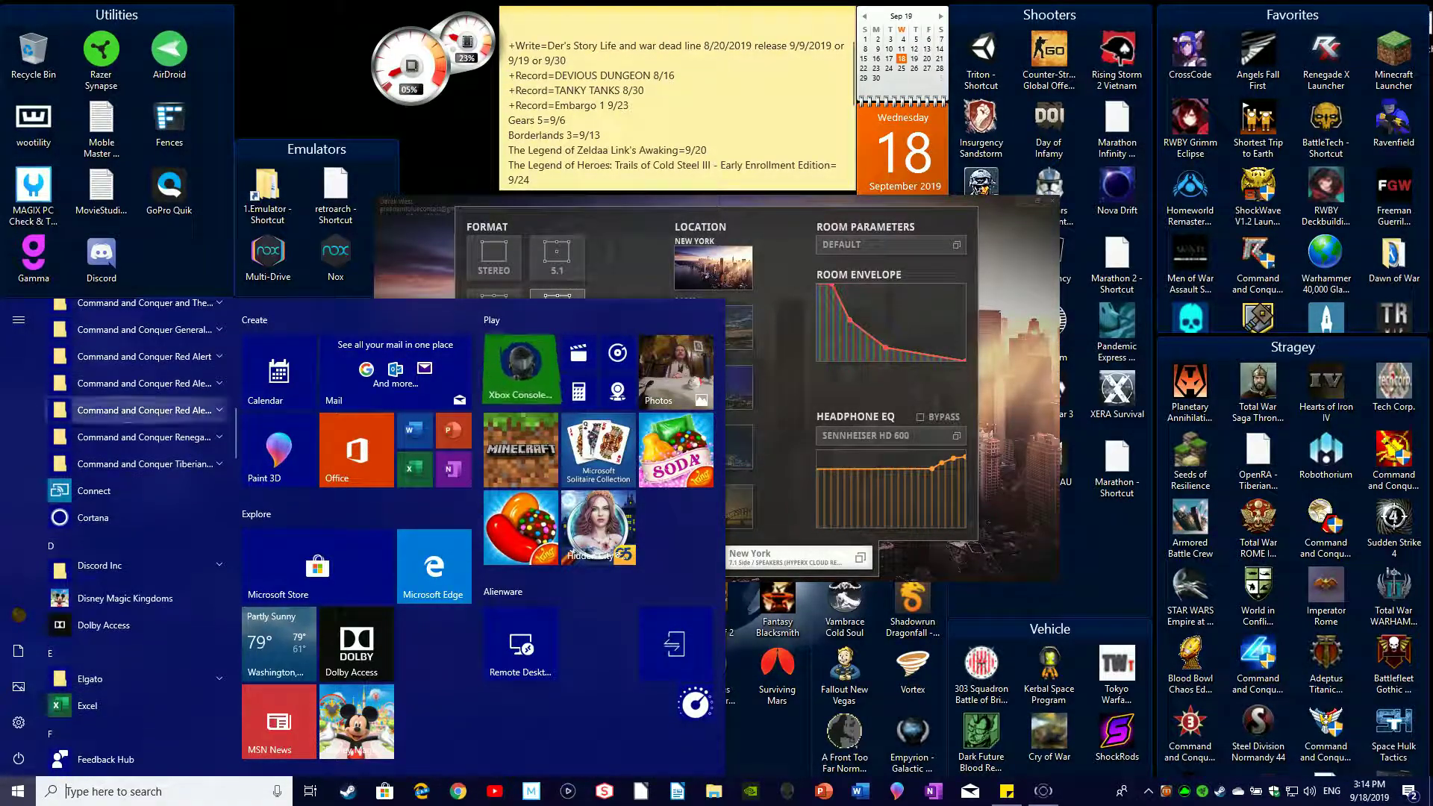
scroll(135, 419, "down", 3)
scroll(134, 424, "down", 3)
scroll(135, 425, "down", 3)
scroll(134, 424, "down", 3)
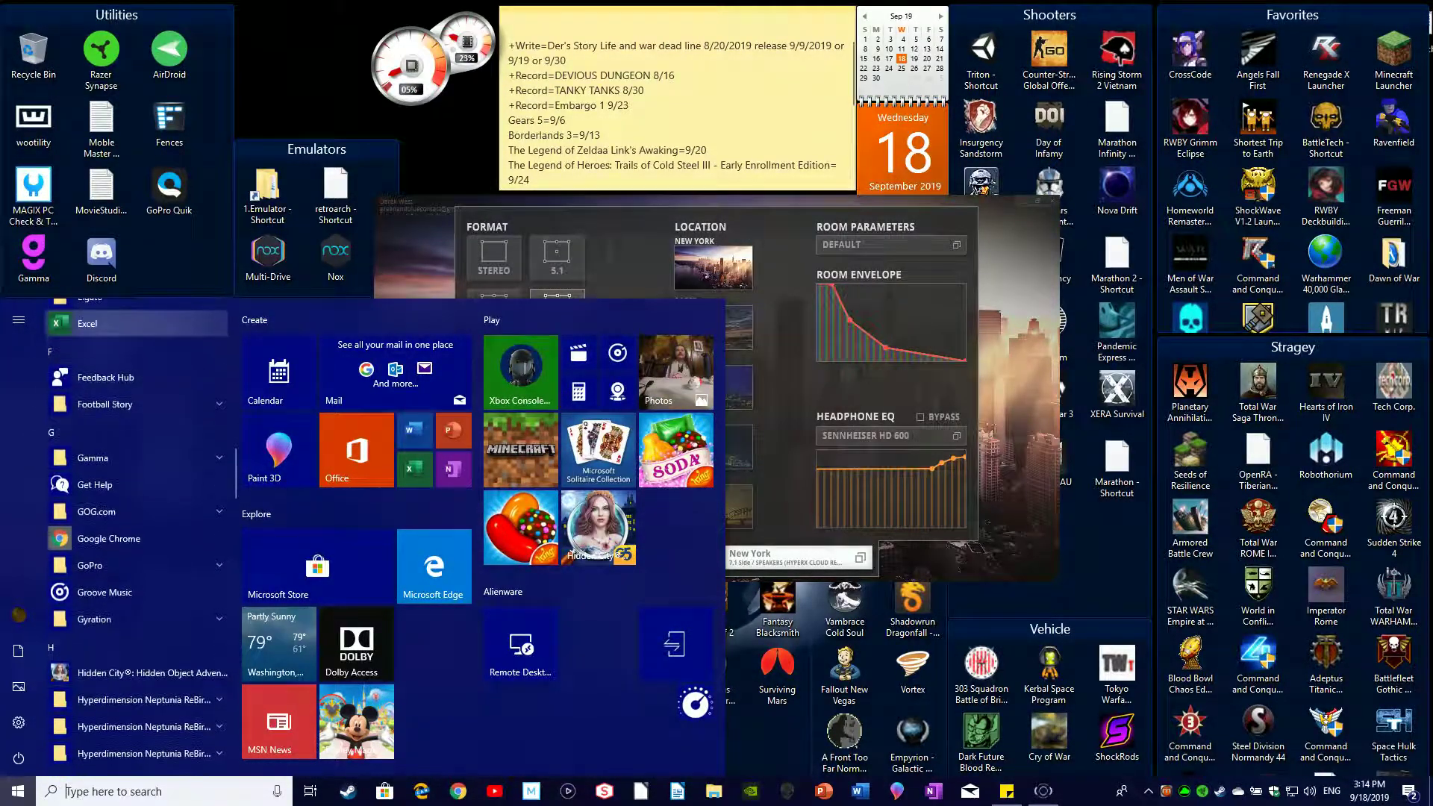
scroll(134, 424, "down", 2)
scroll(135, 424, "down", 2)
scroll(135, 425, "down", 2)
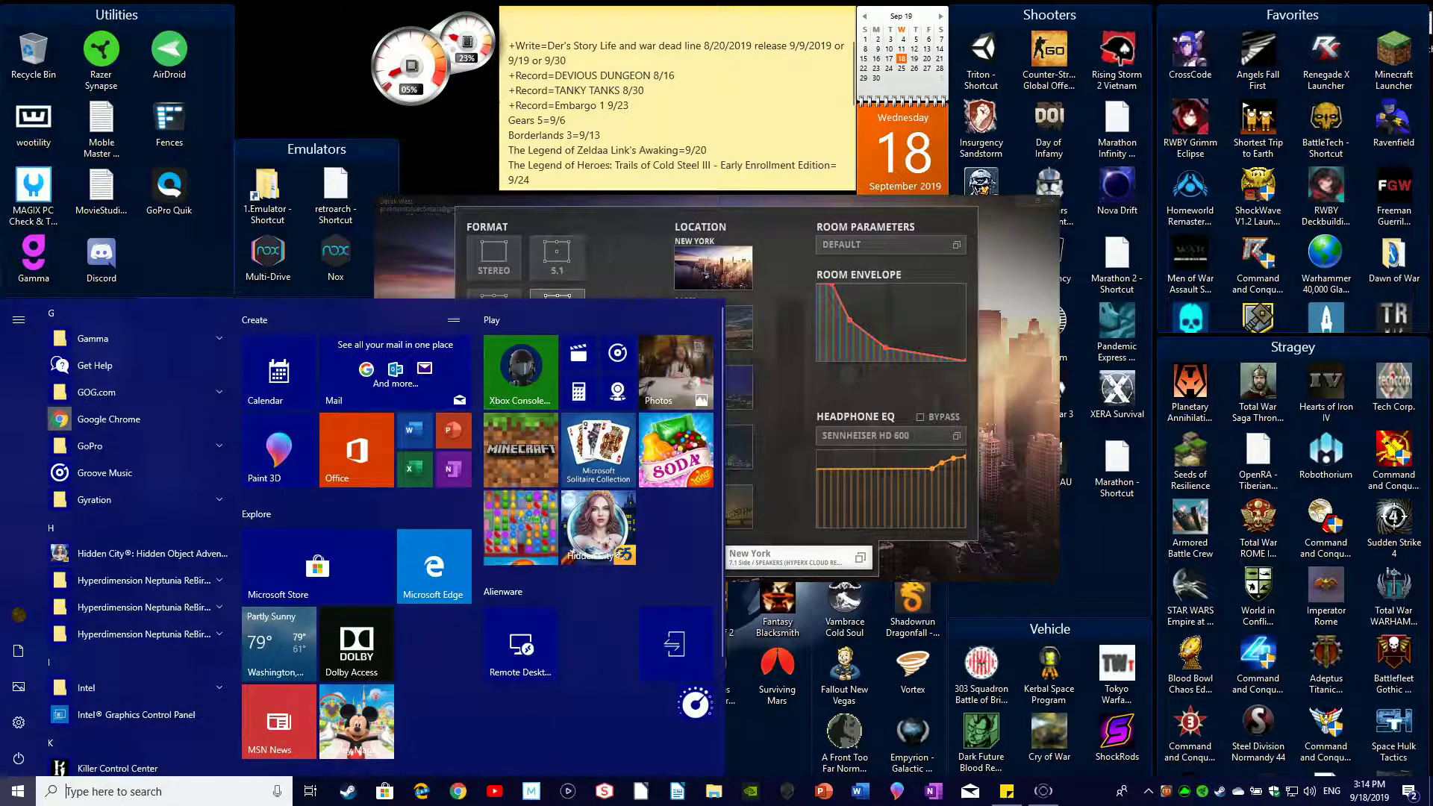
key("Escape")
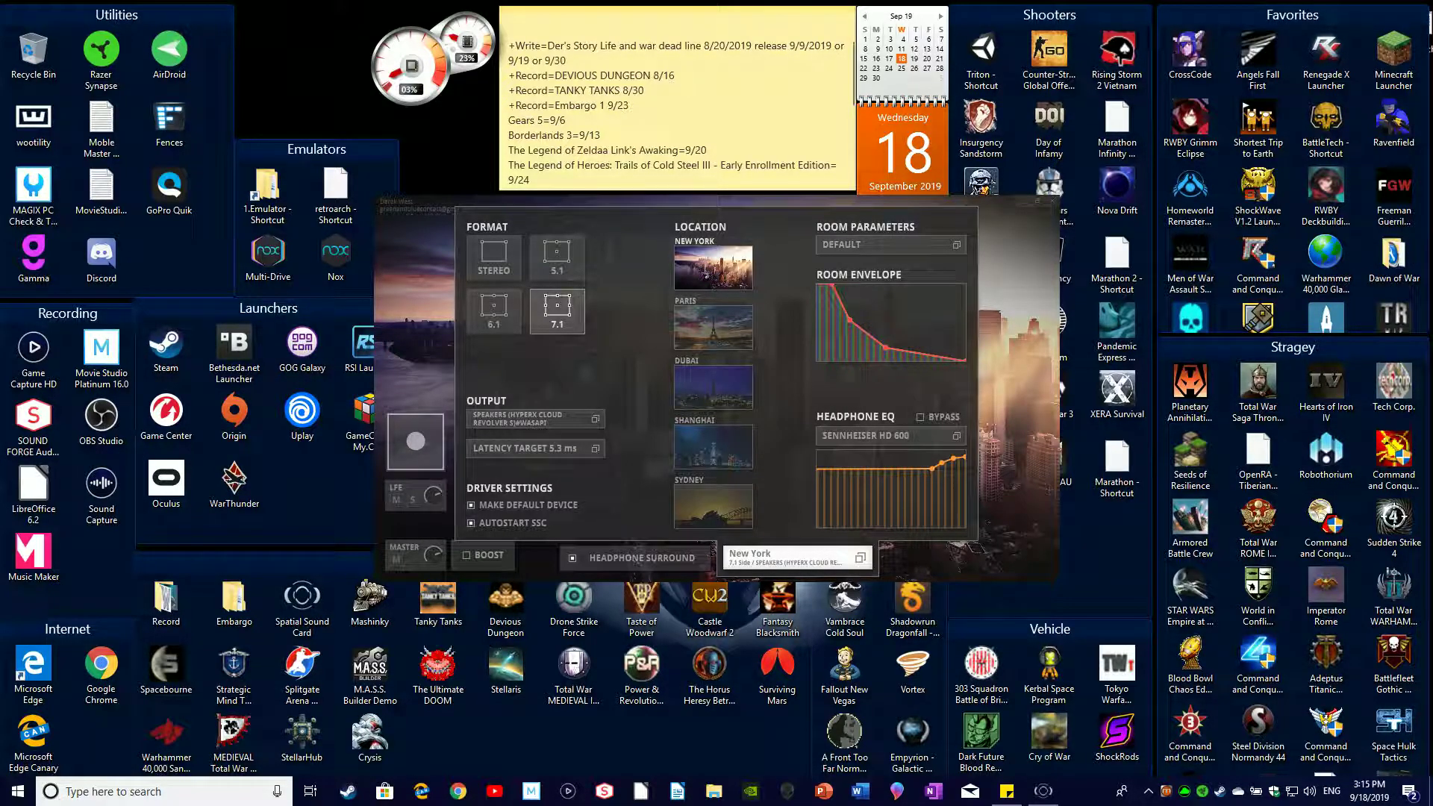
Set the headphone EQ profile to DEFAULT and return to the speaker view.
left_click(885, 434)
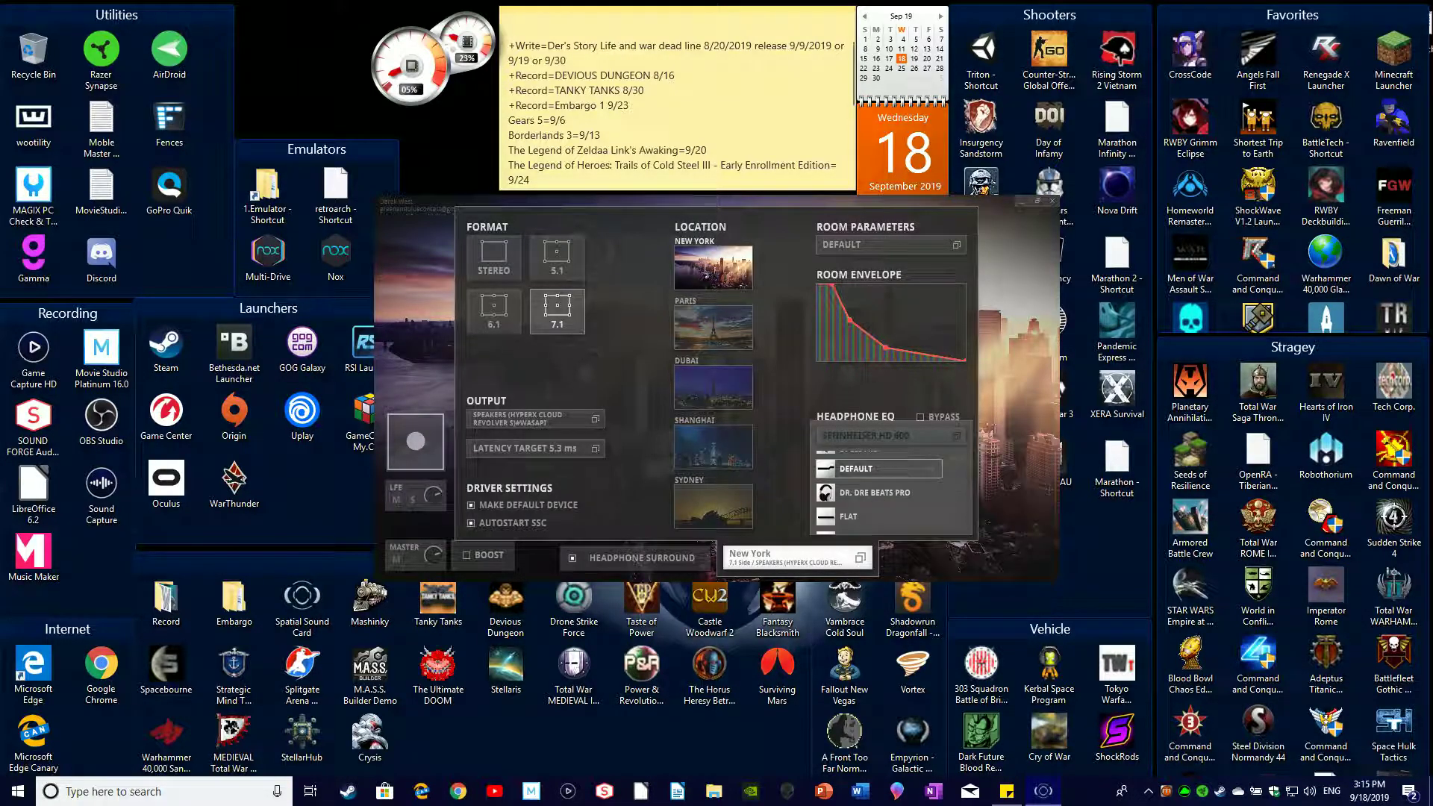
left_click(879, 465)
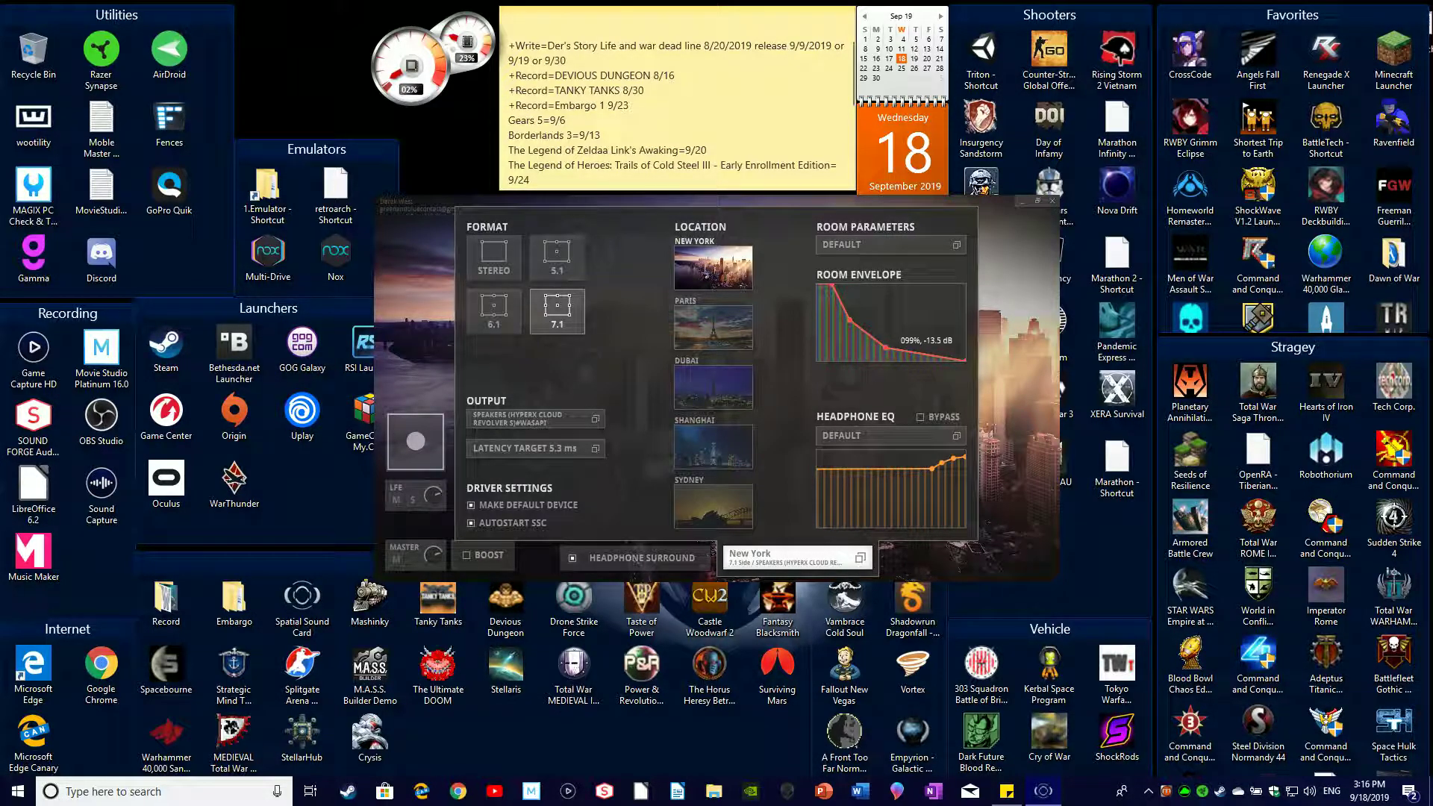
key("Escape")
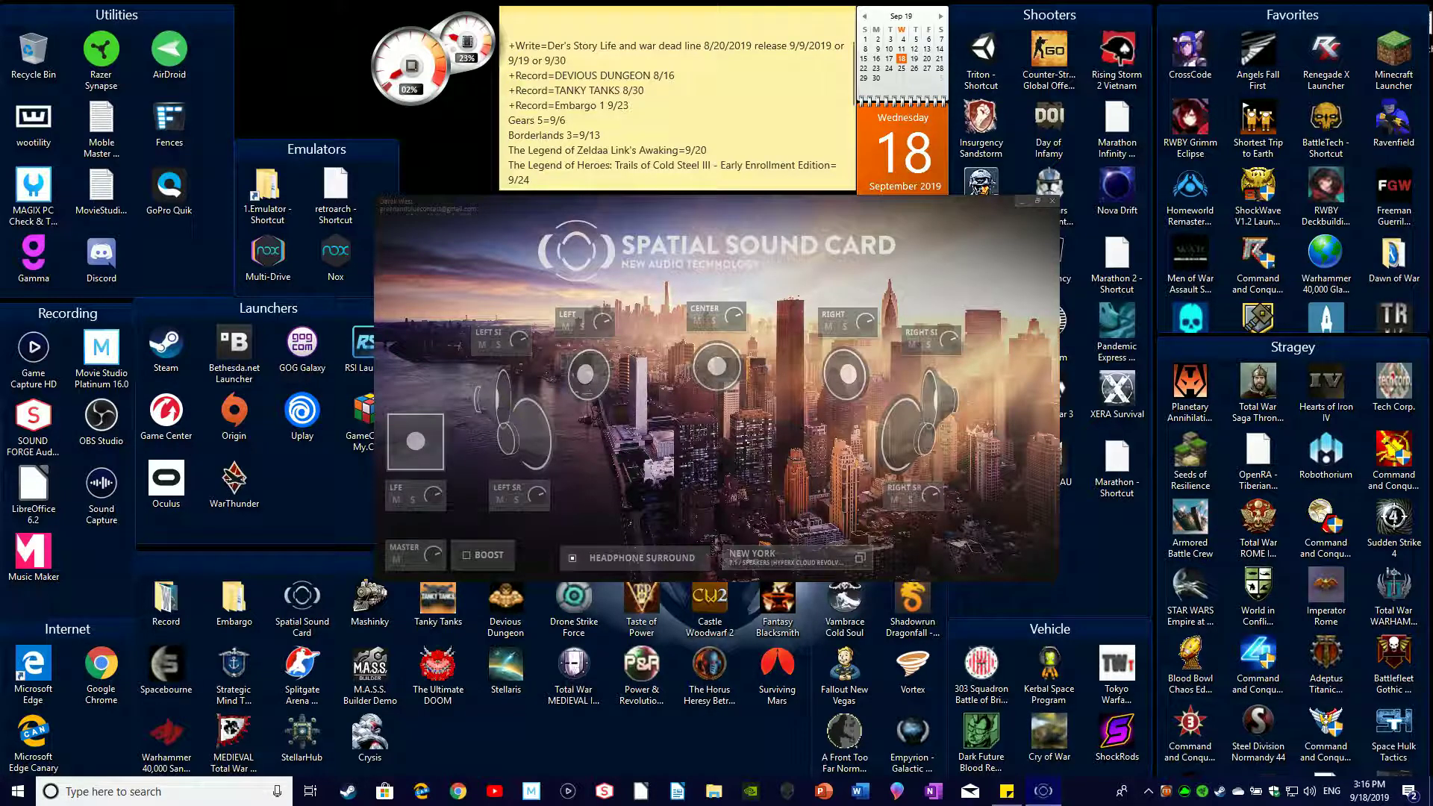
Close Spatial Sound Card, launch Renegade X Launcher and start its update download.
left_click(1034, 201)
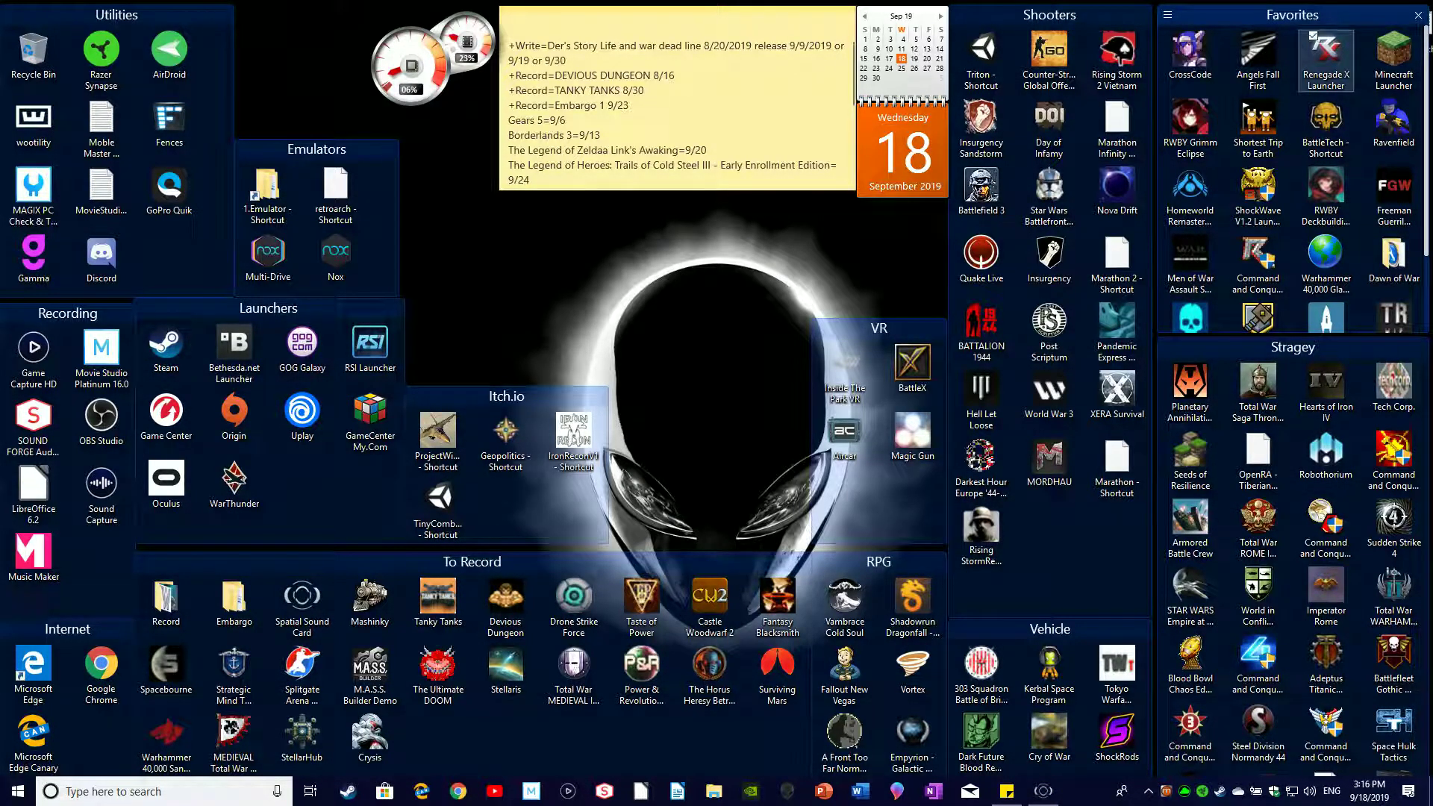
double_click(1325, 59)
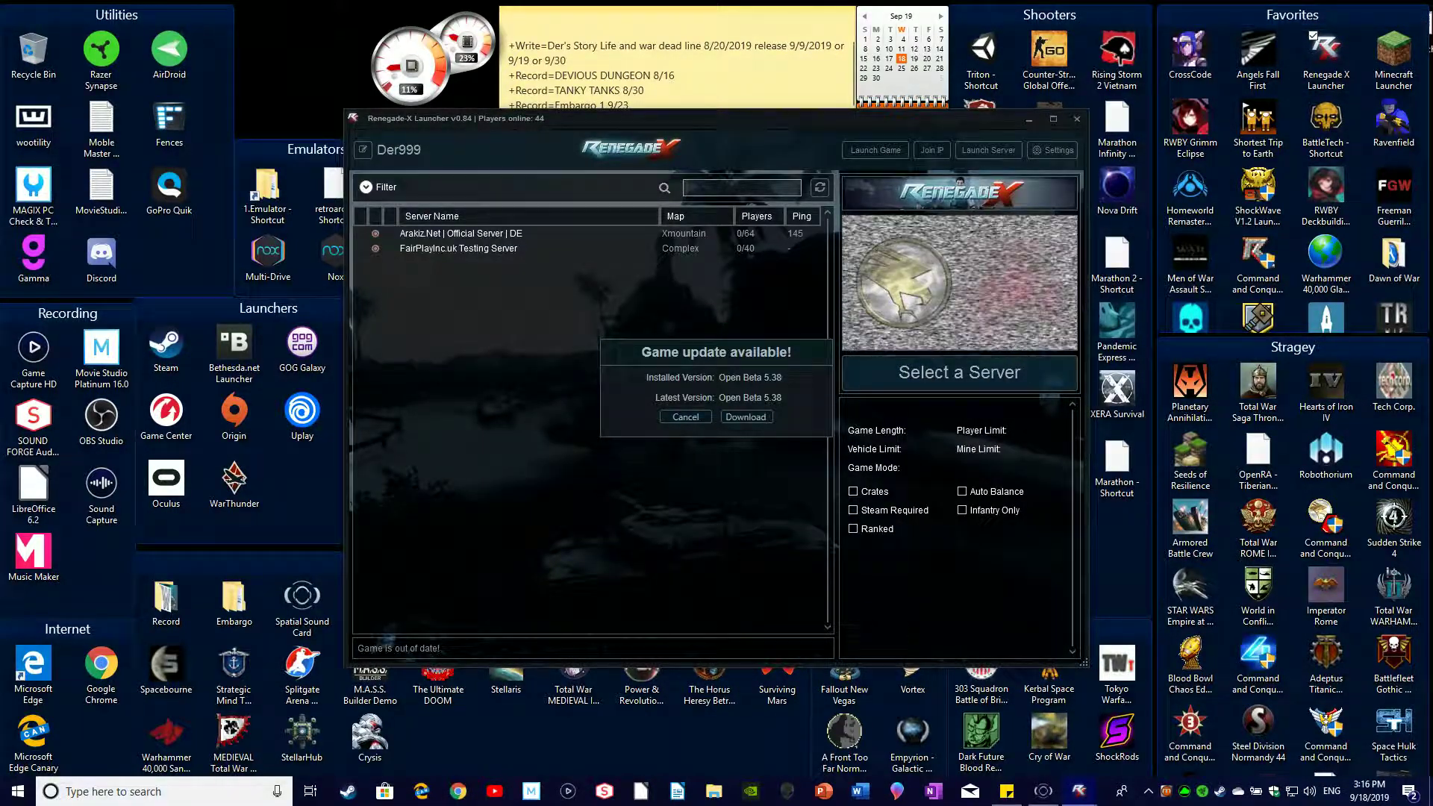
key("Return")
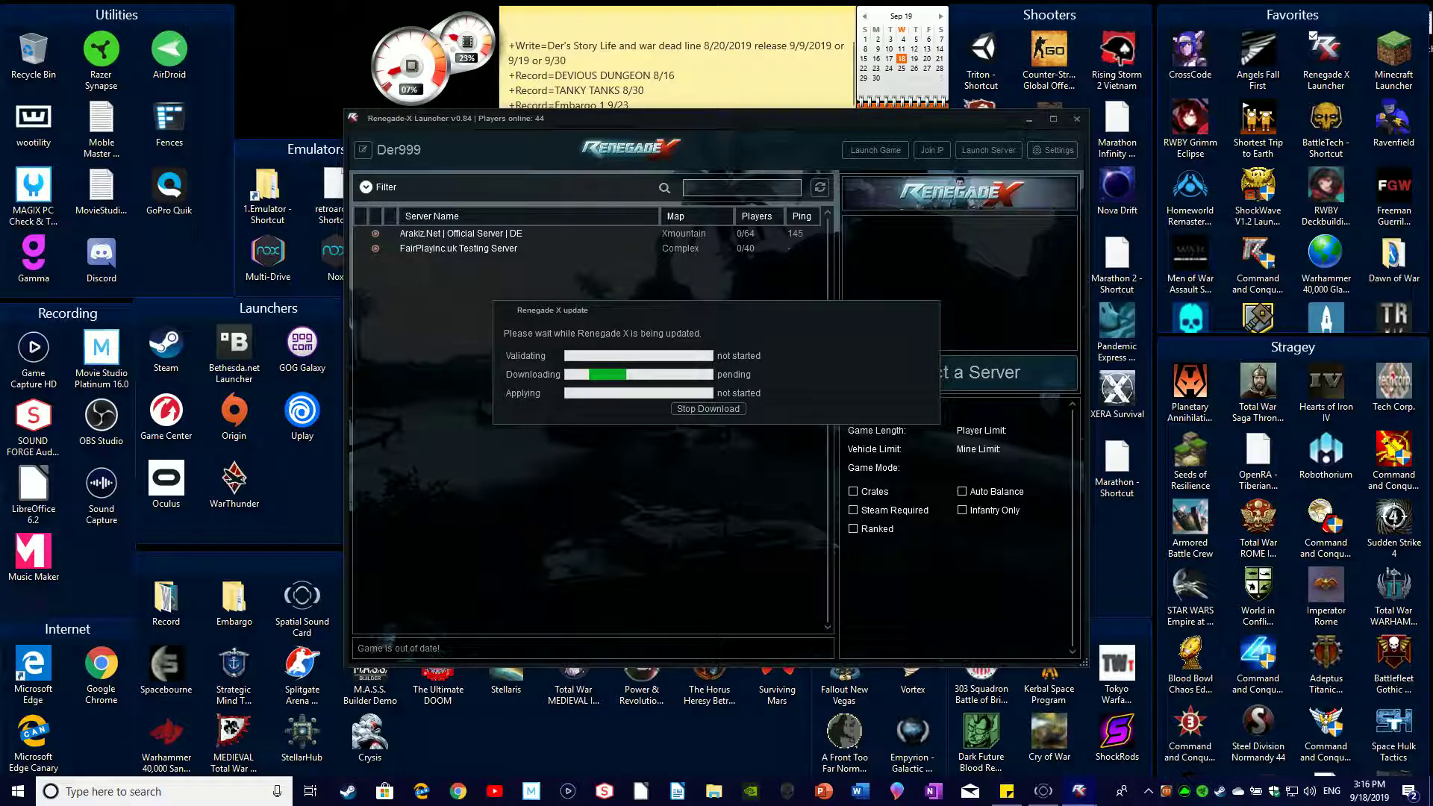